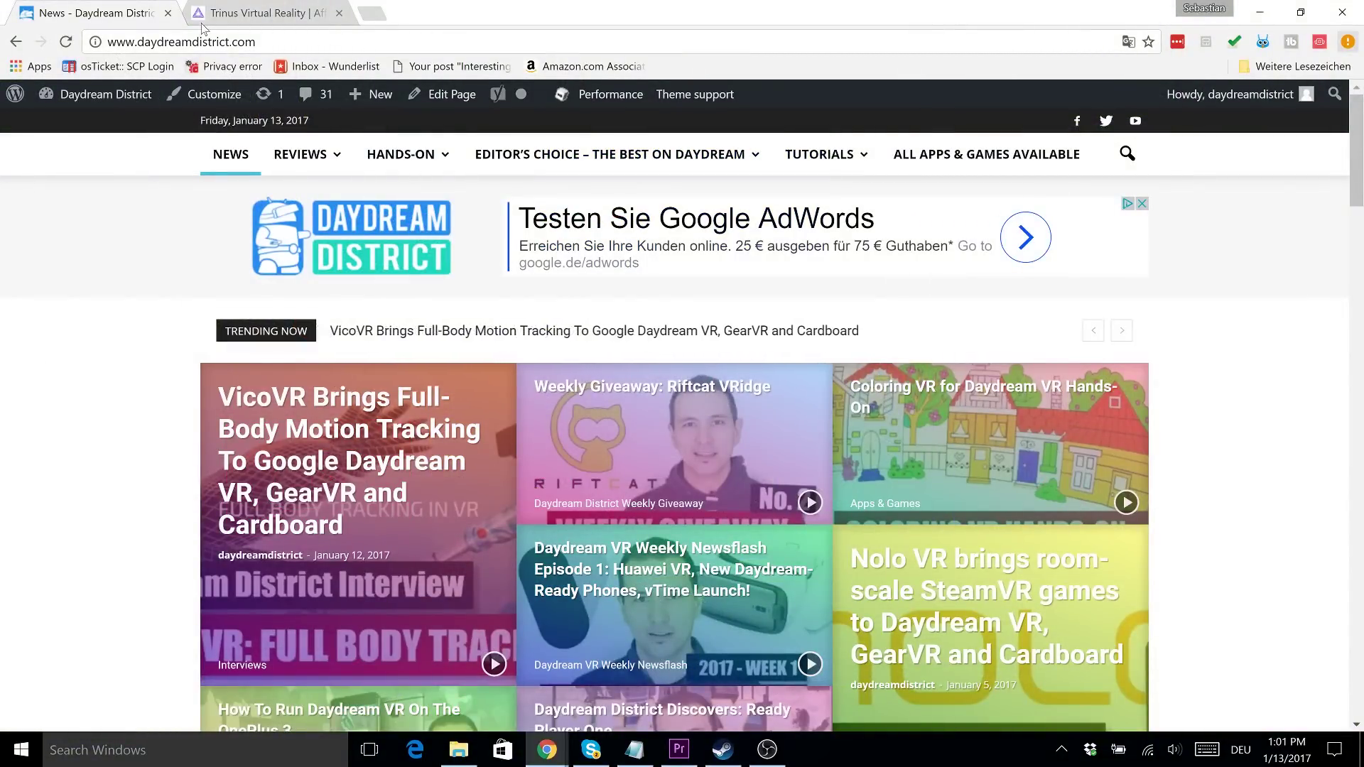
# Step: Switch to the Trinus Virtual Reality tab and scroll down to its embedded demo video
pyautogui.click(239, 15)
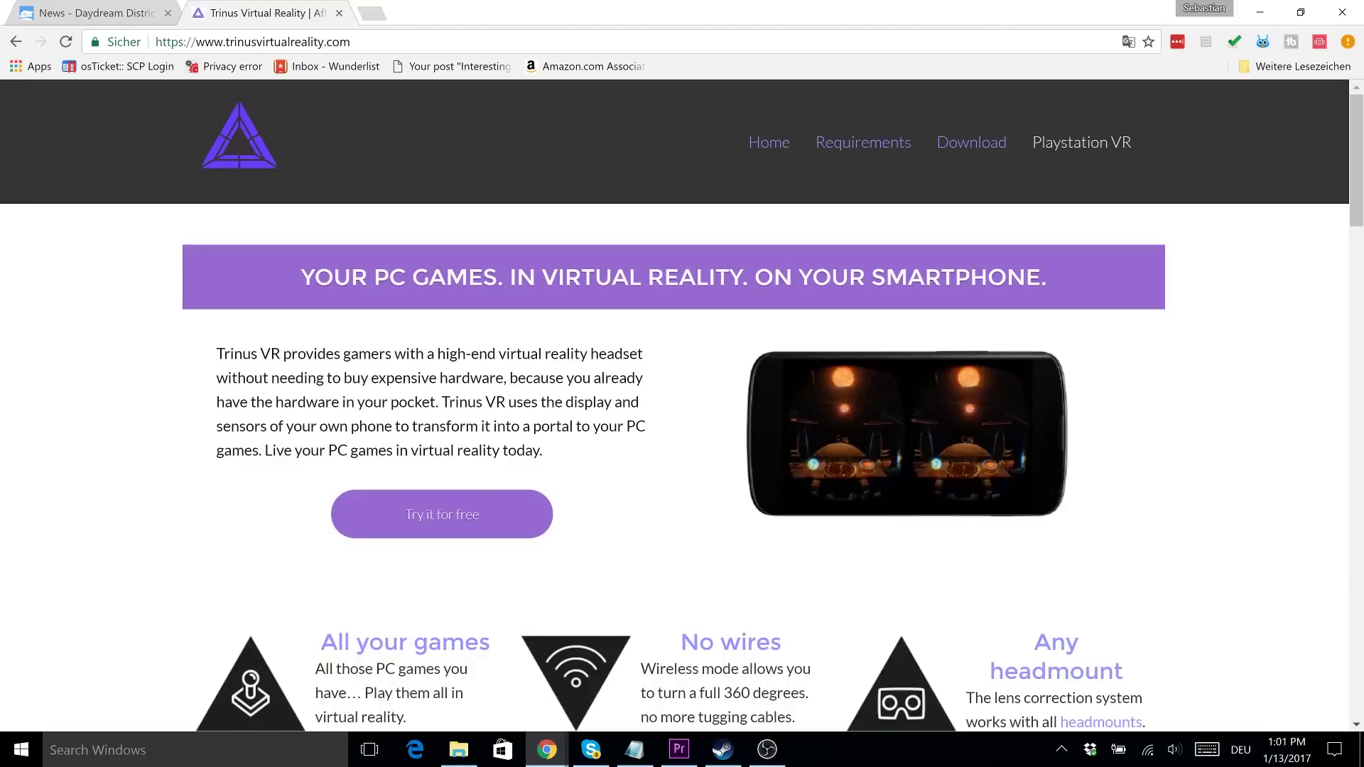
pyautogui.moveTo(323, 42); pyautogui.dragTo(196, 42)
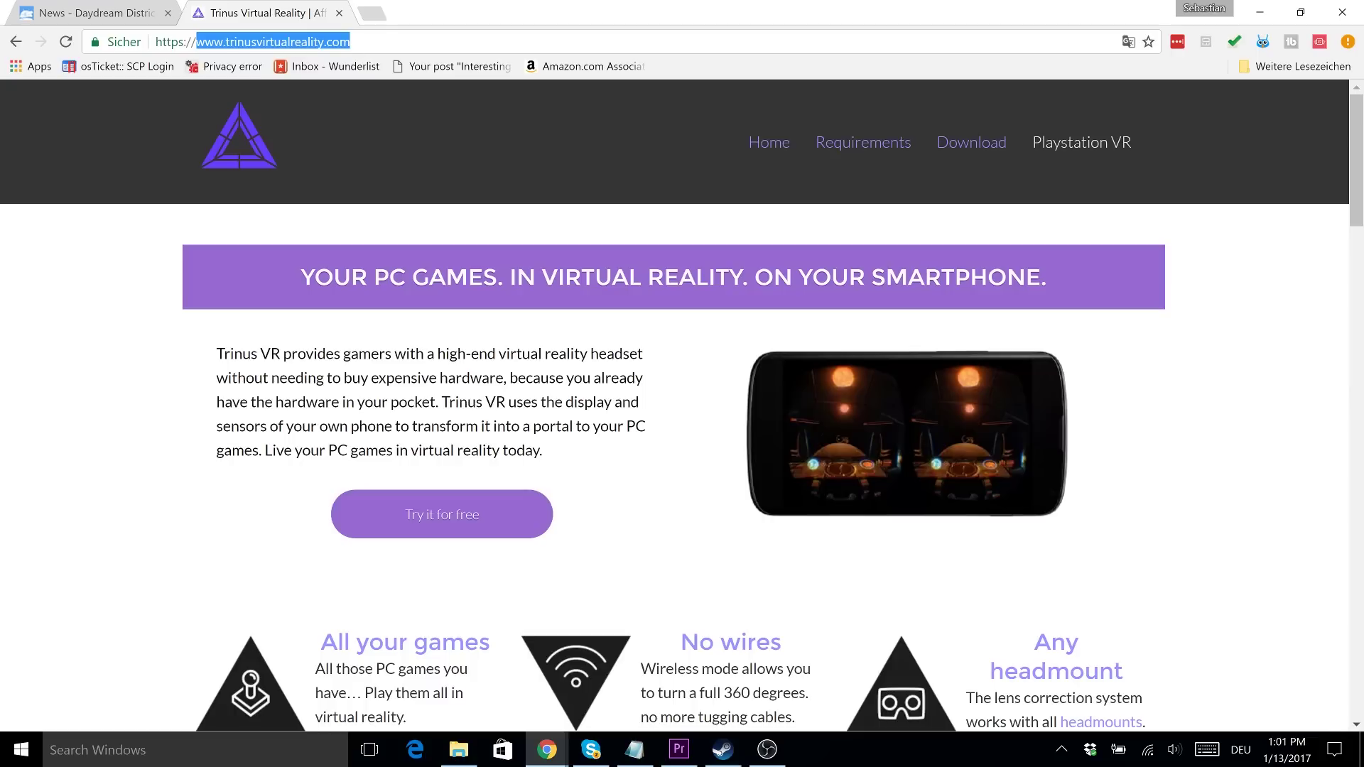
pyautogui.click(350, 42)
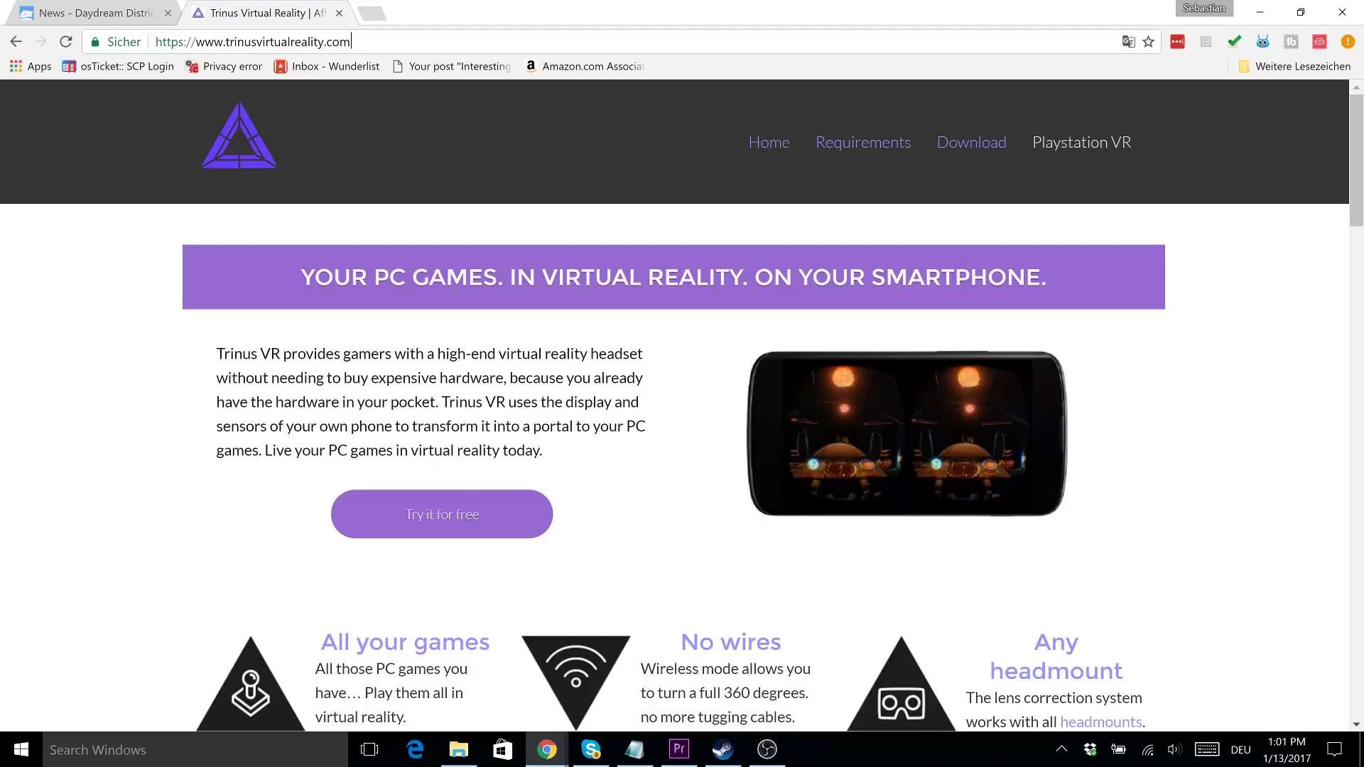
pyautogui.scroll(-3, 140, 440)
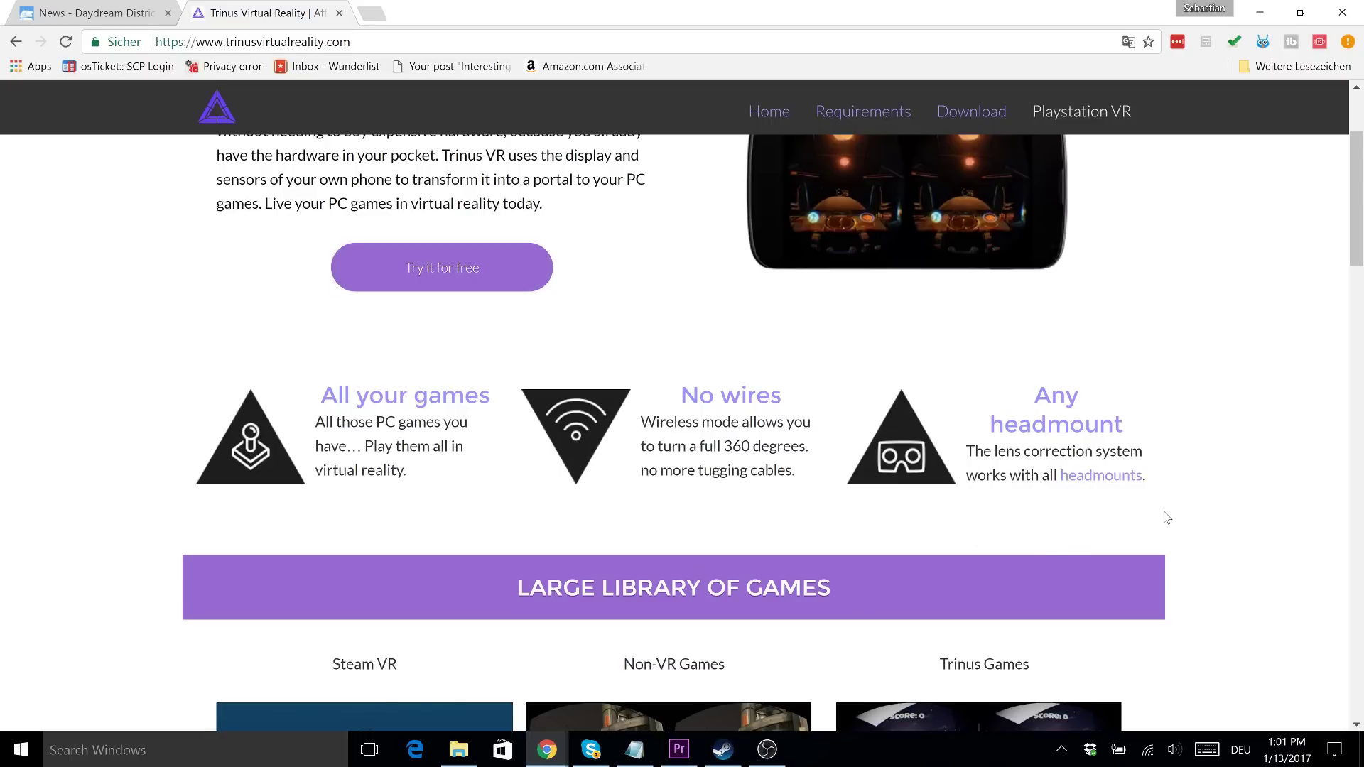
pyautogui.scroll(-3, 1069, 501)
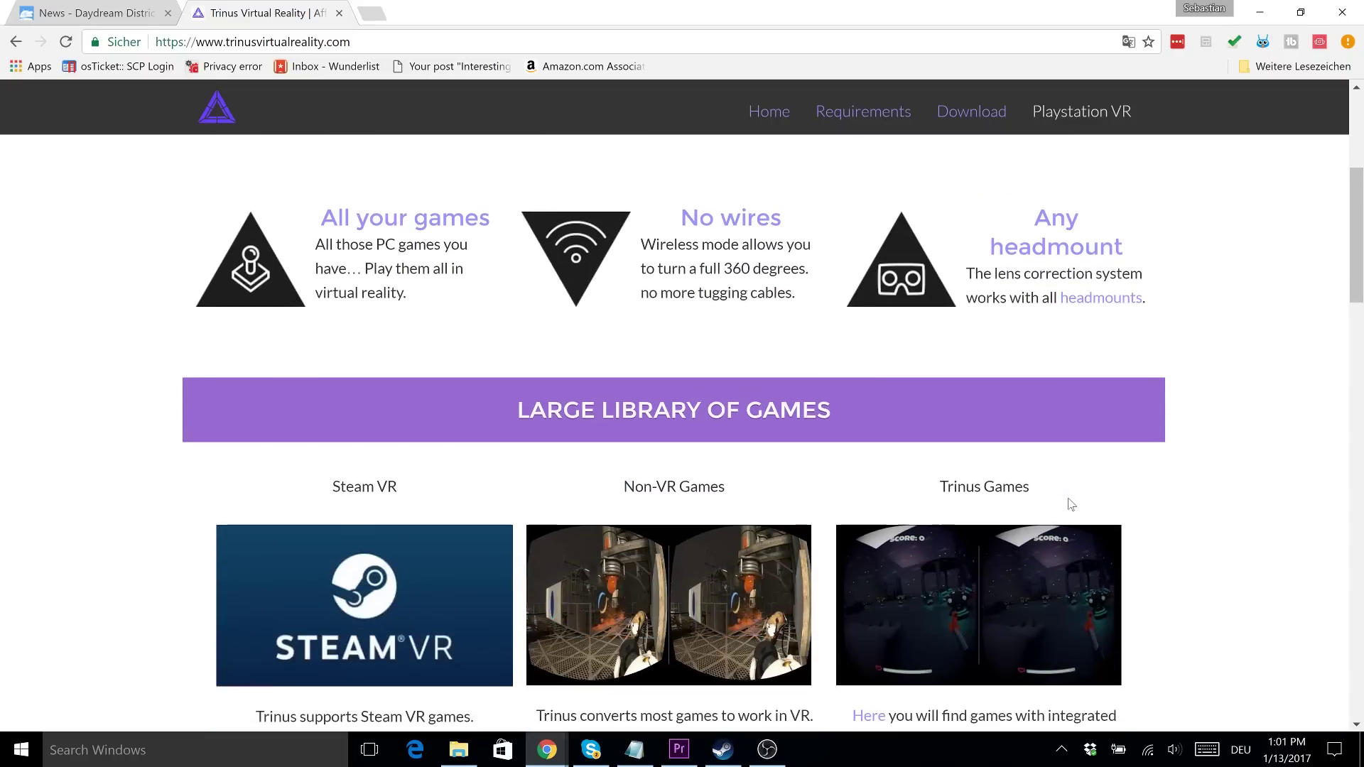
pyautogui.scroll(-4, 181, 515)
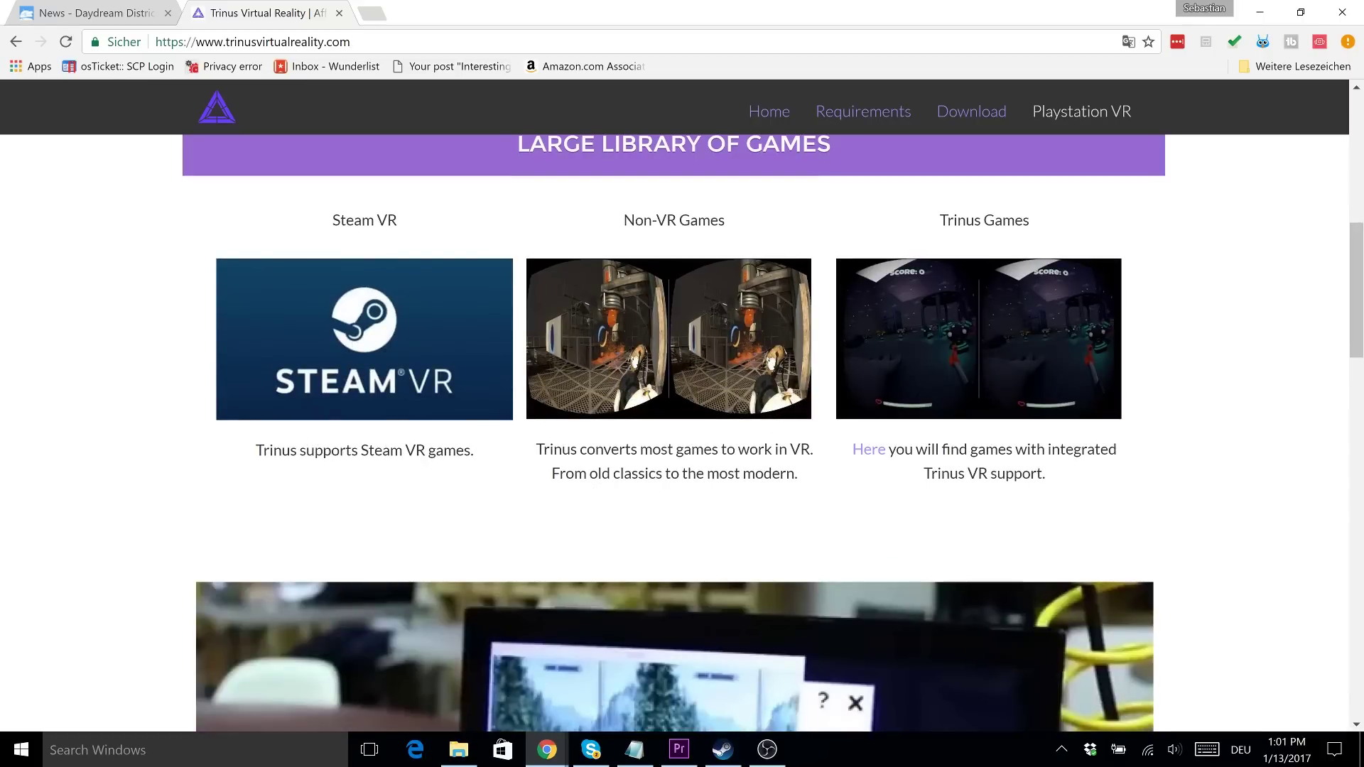
pyautogui.scroll(-1, 894, 493)
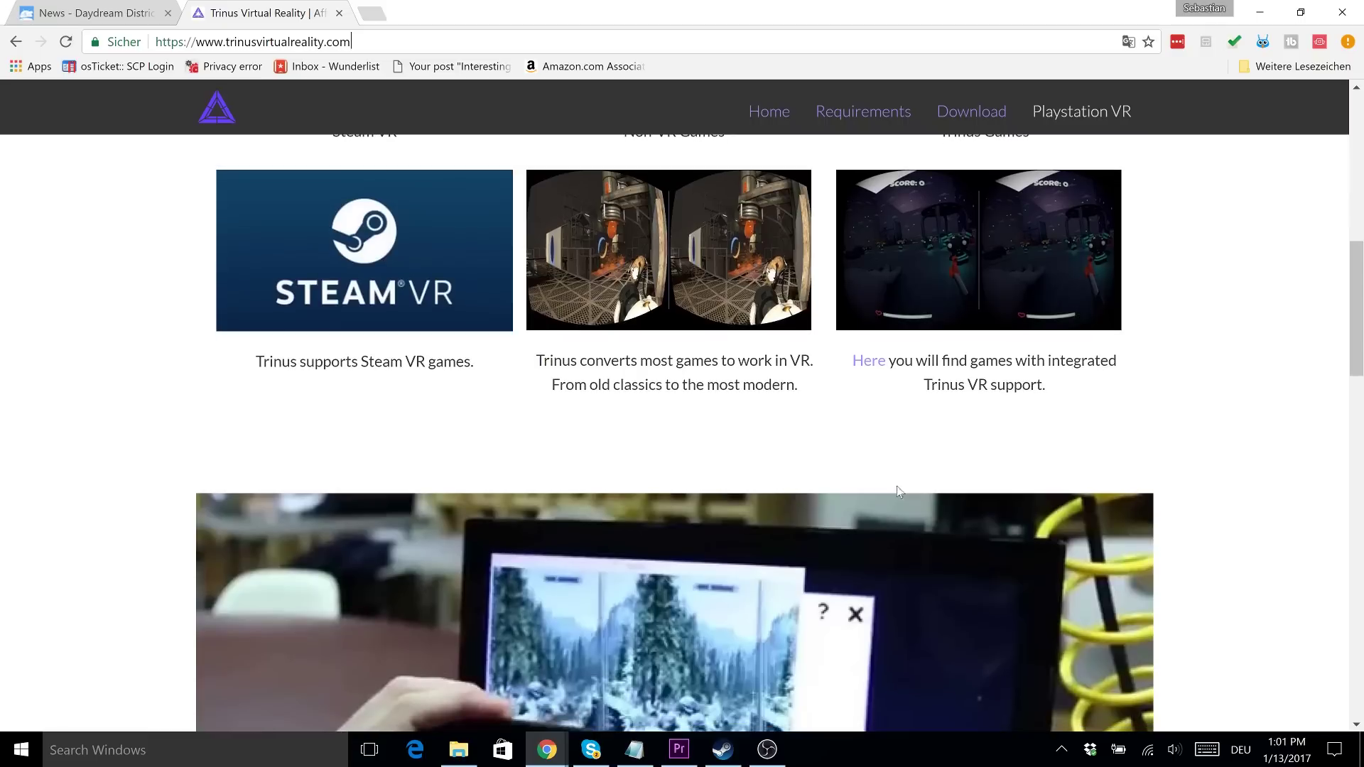
pyautogui.scroll(-5, 1169, 442)
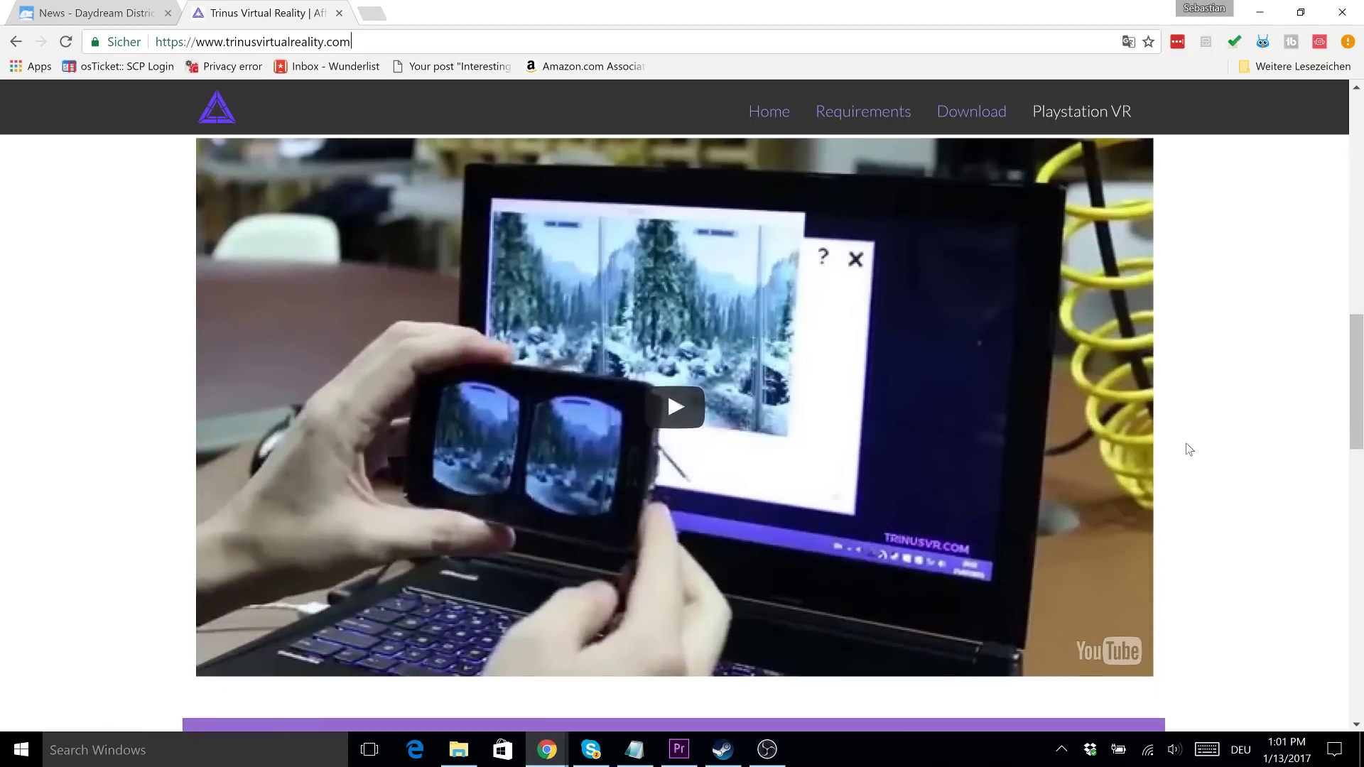
# Step: Play the Trinus VR YouTube demo and pause it on the phone-in-headset shot
pyautogui.click(679, 417)
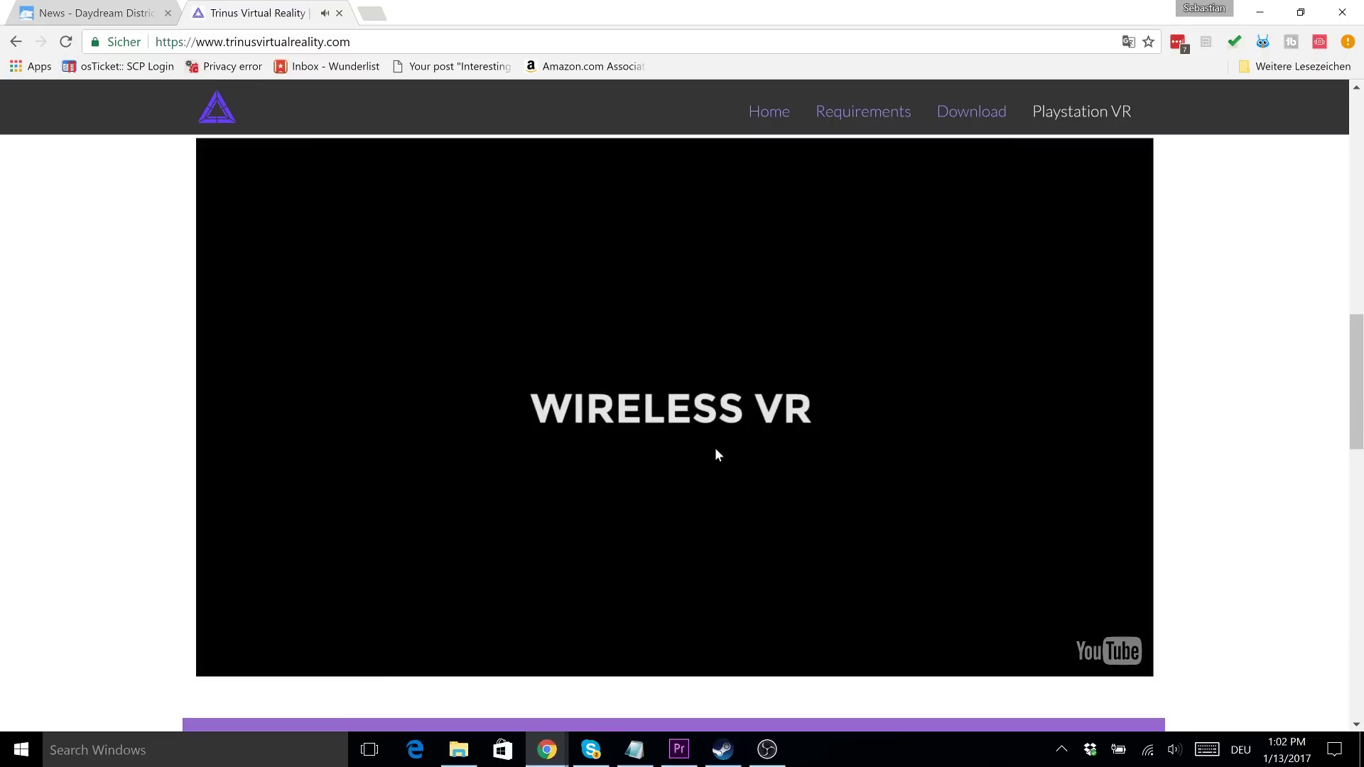
pyautogui.click(333, 537)
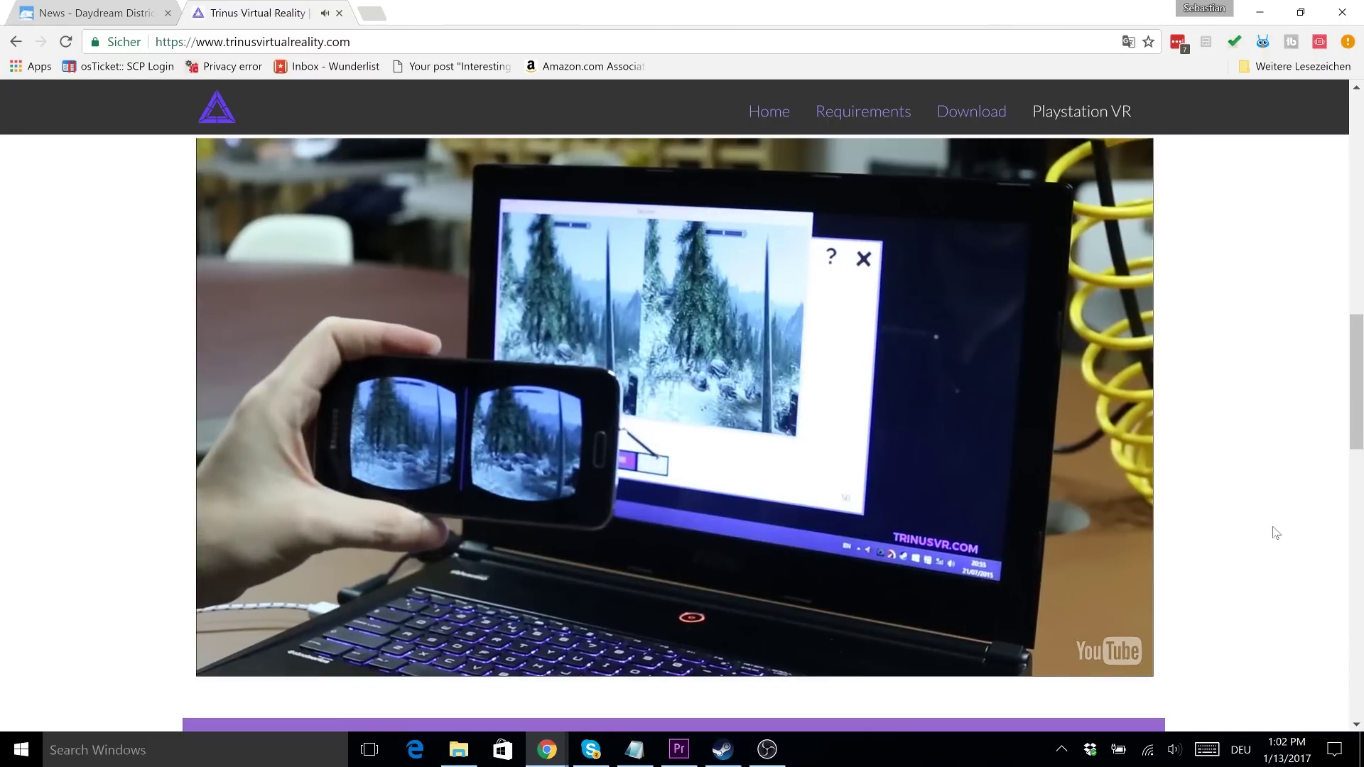
pyautogui.scroll(-5, 1273, 533)
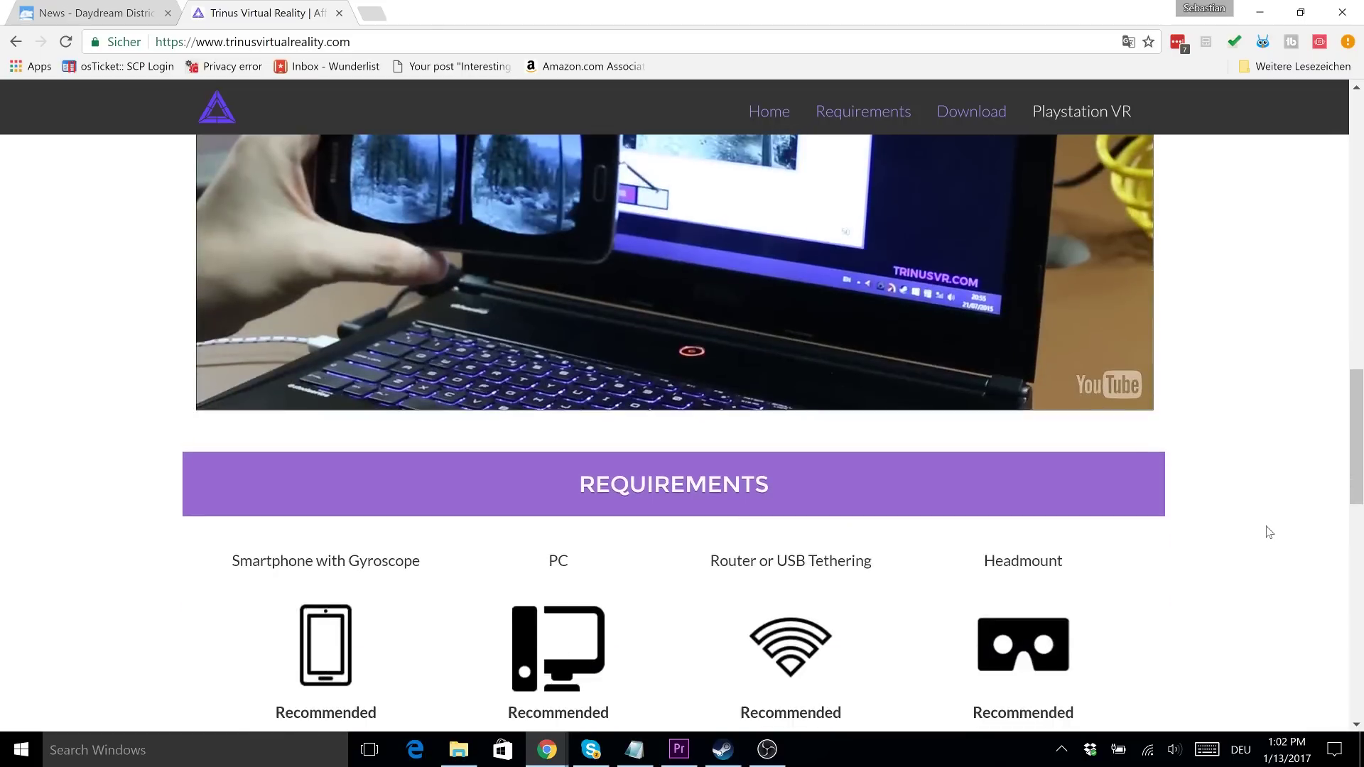
# Step: Scroll the Trinus page past Requirements and Download down to the footer
pyautogui.scroll(-2, 1269, 532)
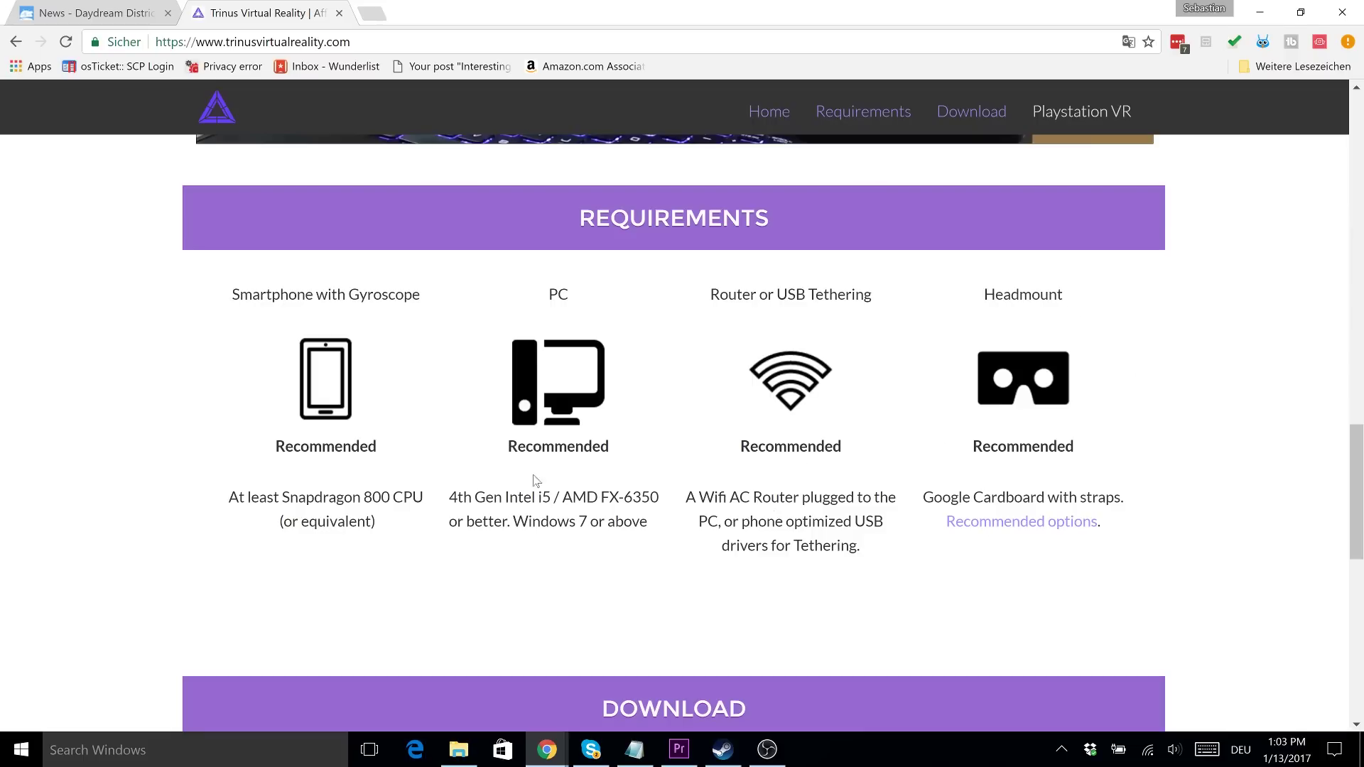
pyautogui.scroll(-4, 537, 480)
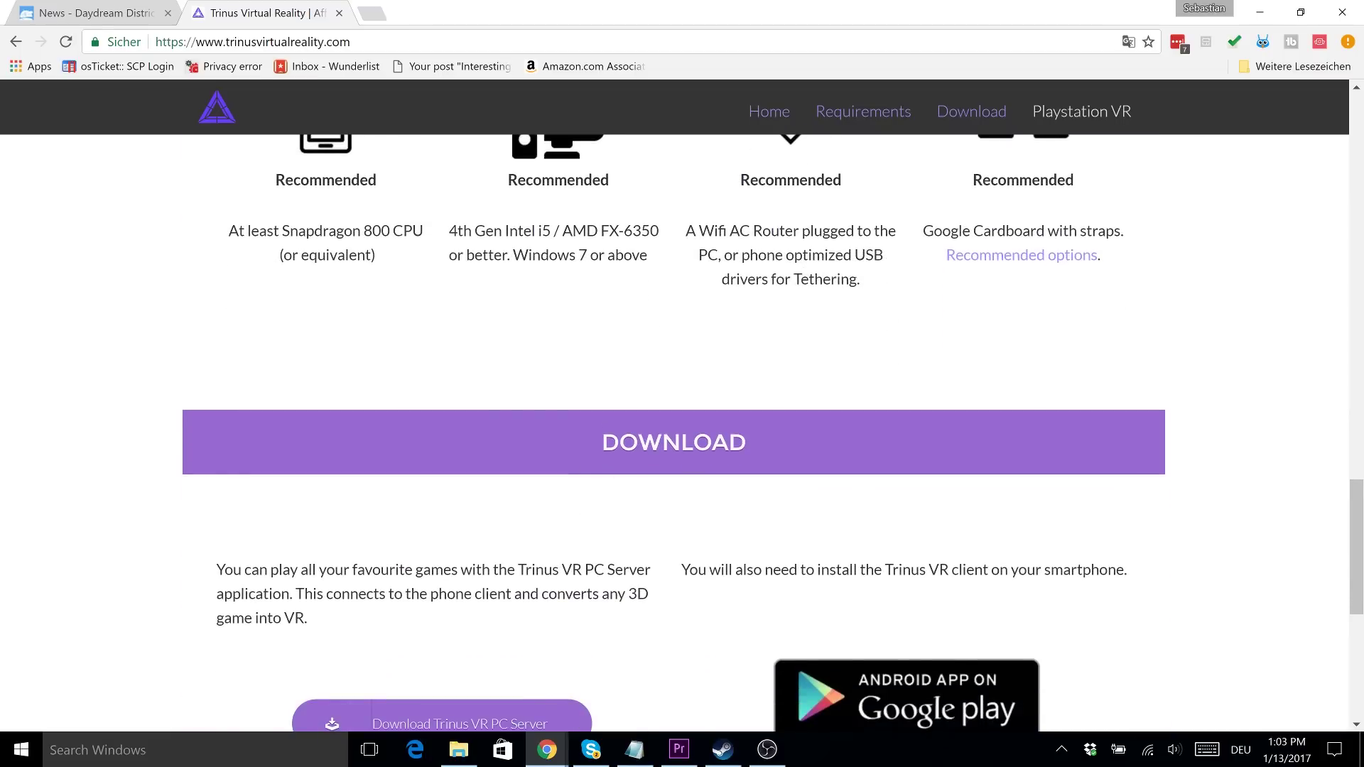
pyautogui.scroll(-4, 573, 483)
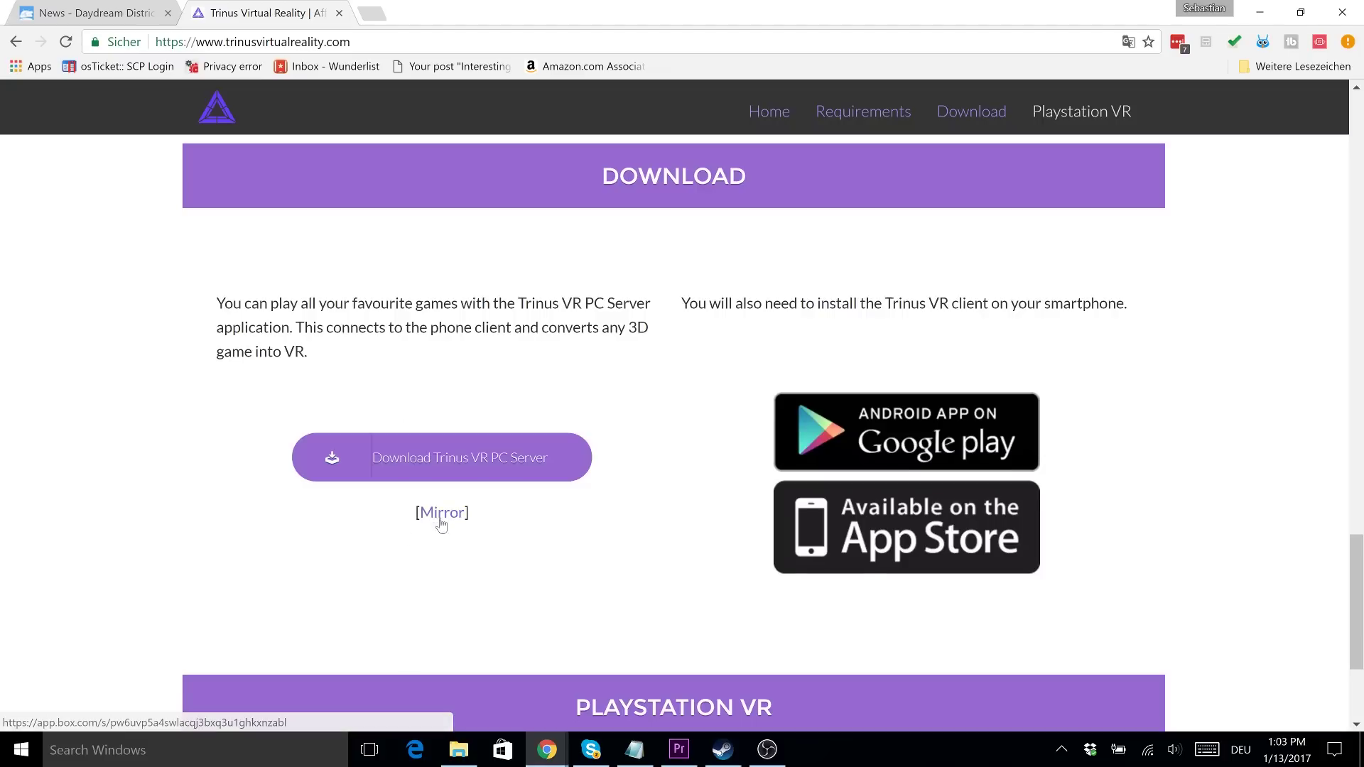
pyautogui.scroll(-1, 455, 523)
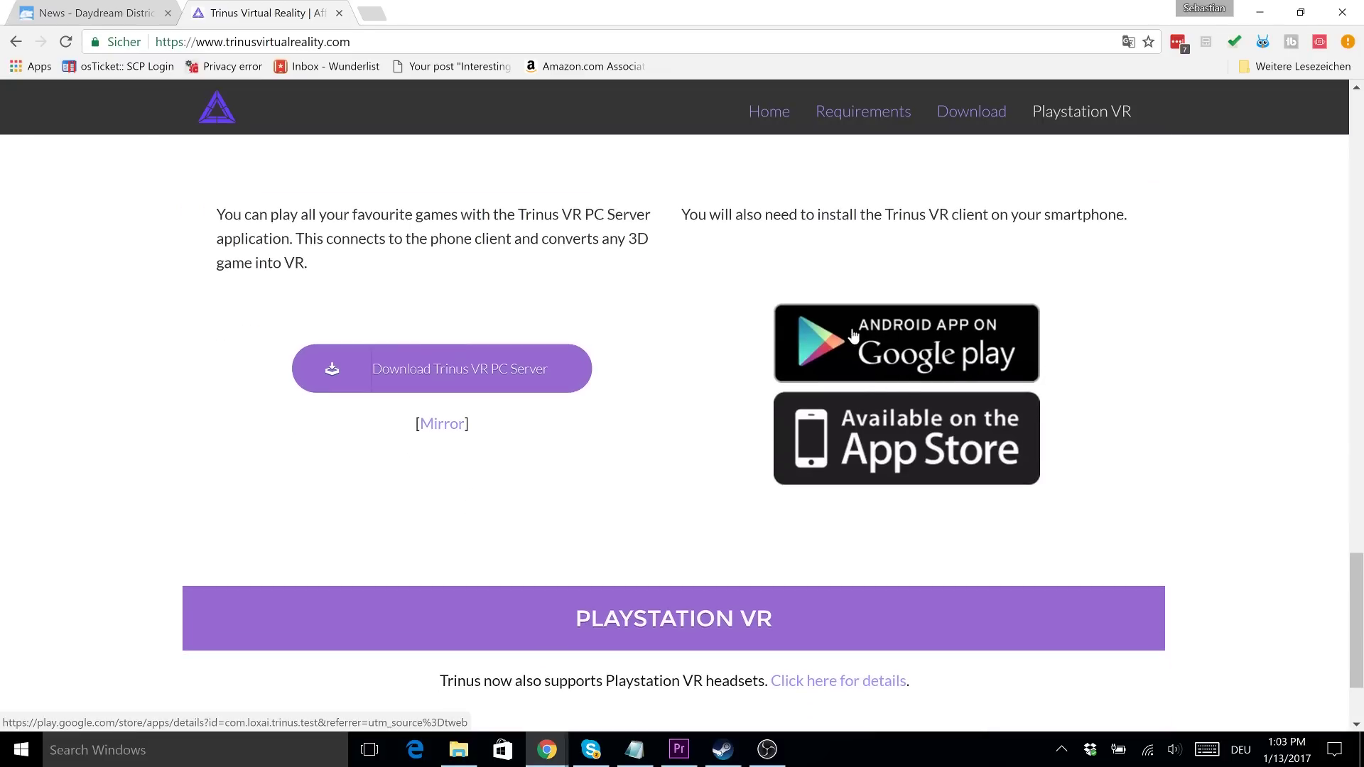
pyautogui.scroll(-2, 1063, 353)
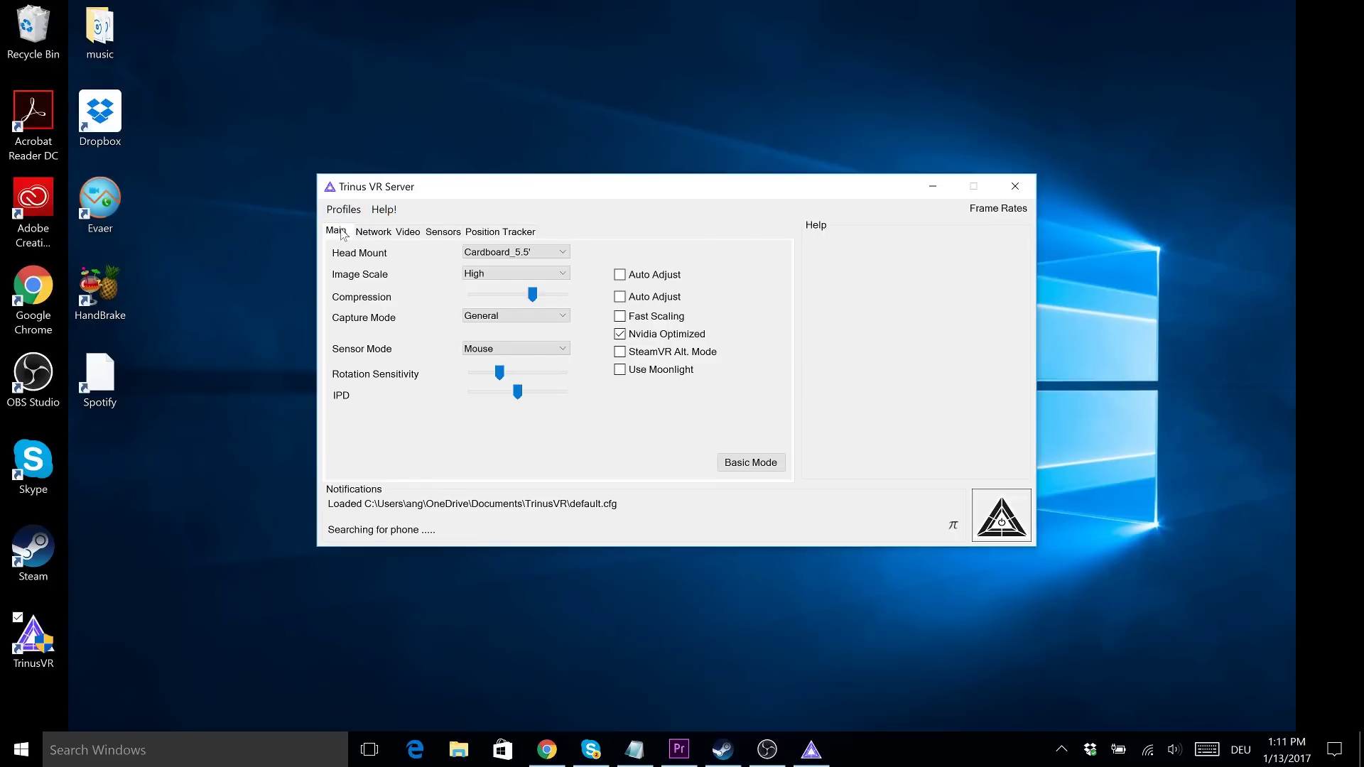
# Step: Check the Network, Video, Sensors and Position Tracker settings, keeping Cardboard_5.5' as head mount
pyautogui.click(374, 233)
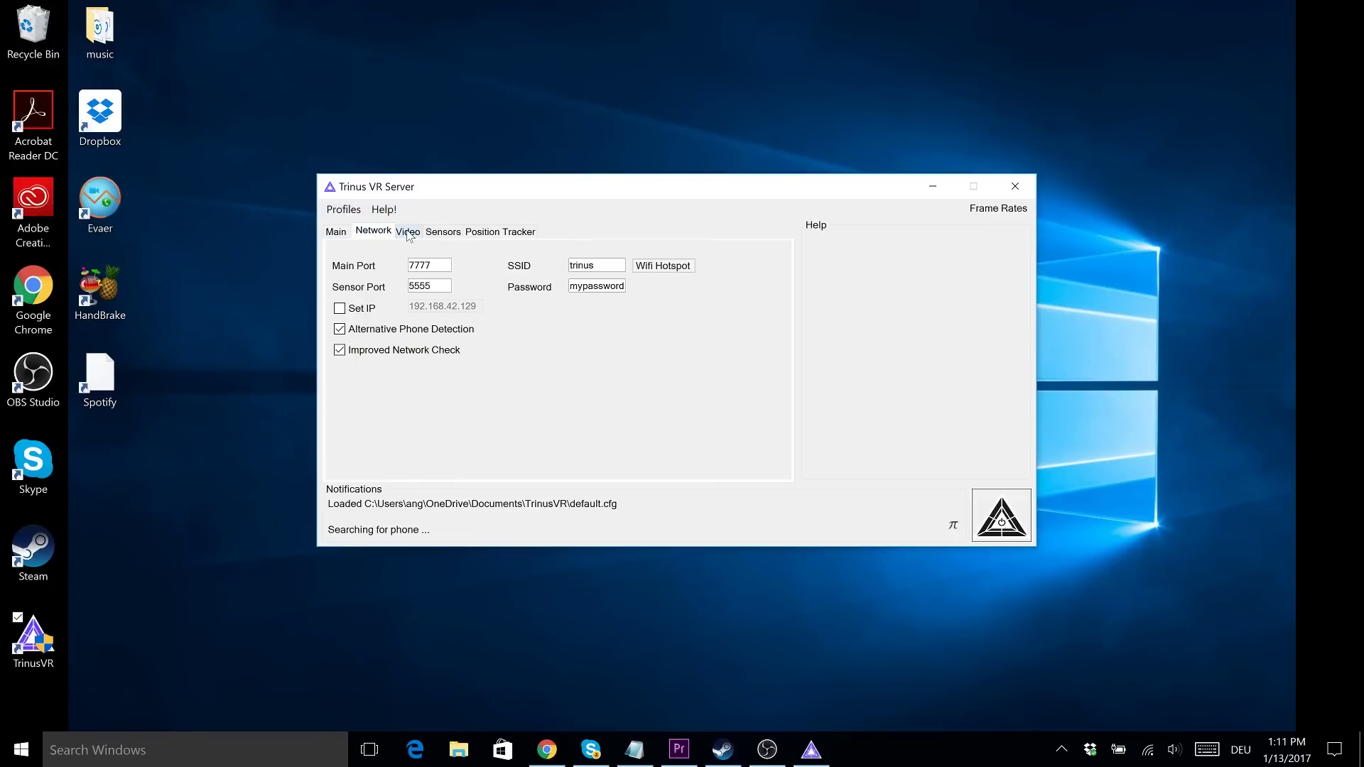
pyautogui.click(409, 234)
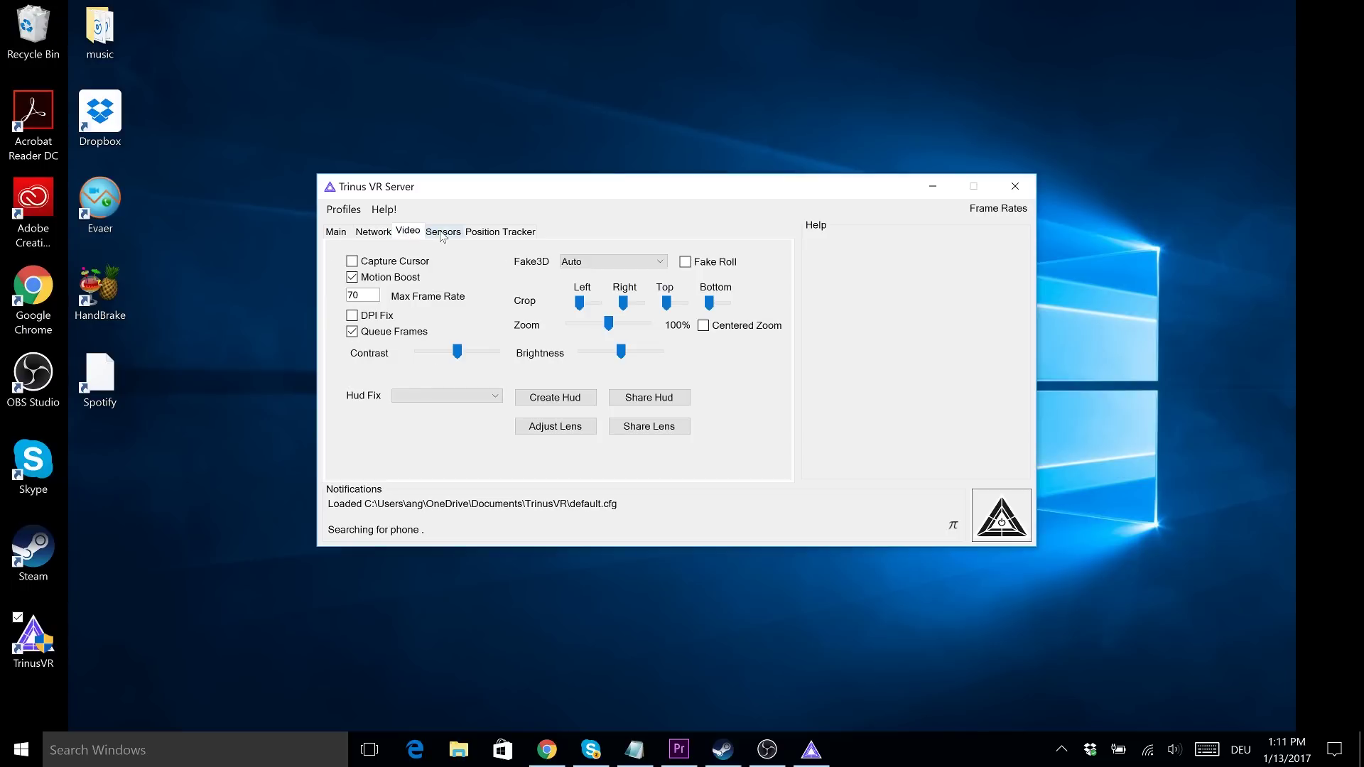
pyautogui.click(442, 234)
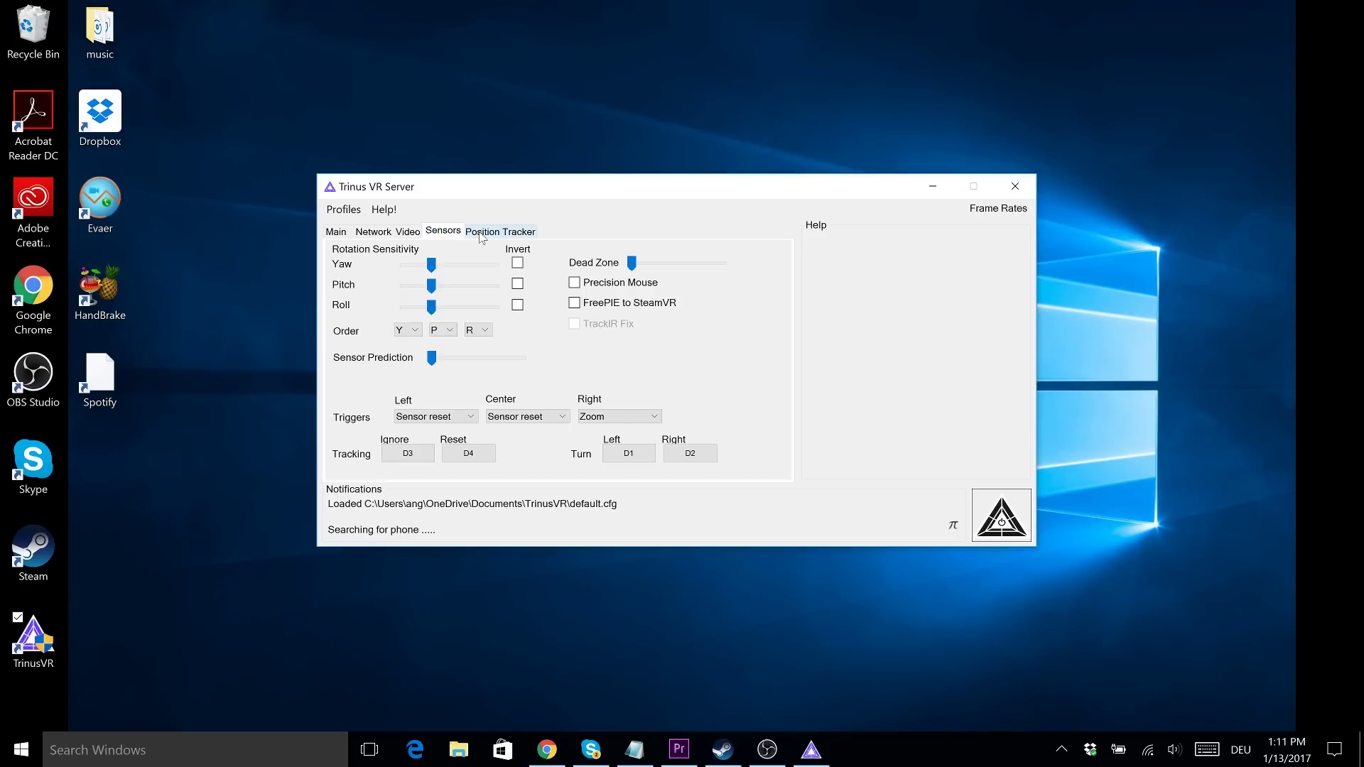
pyautogui.click(483, 236)
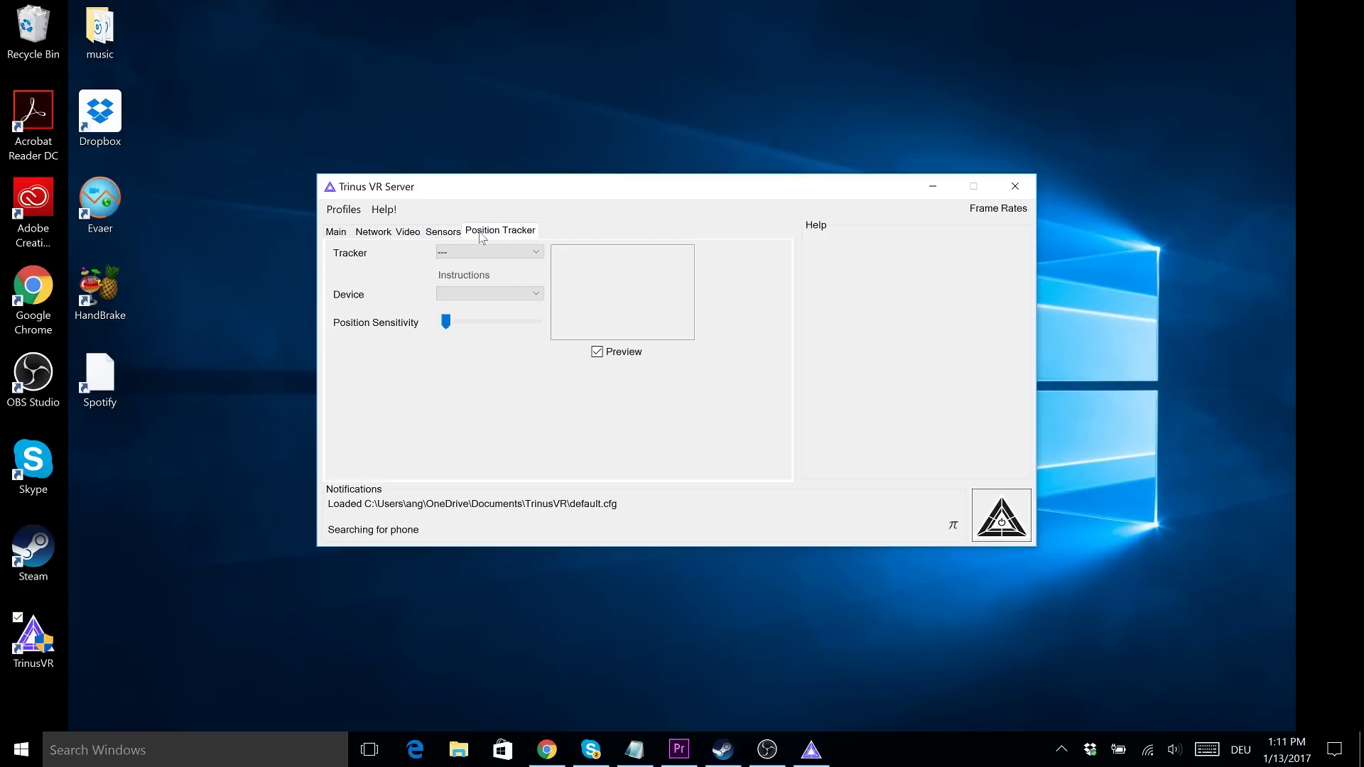
pyautogui.click(346, 234)
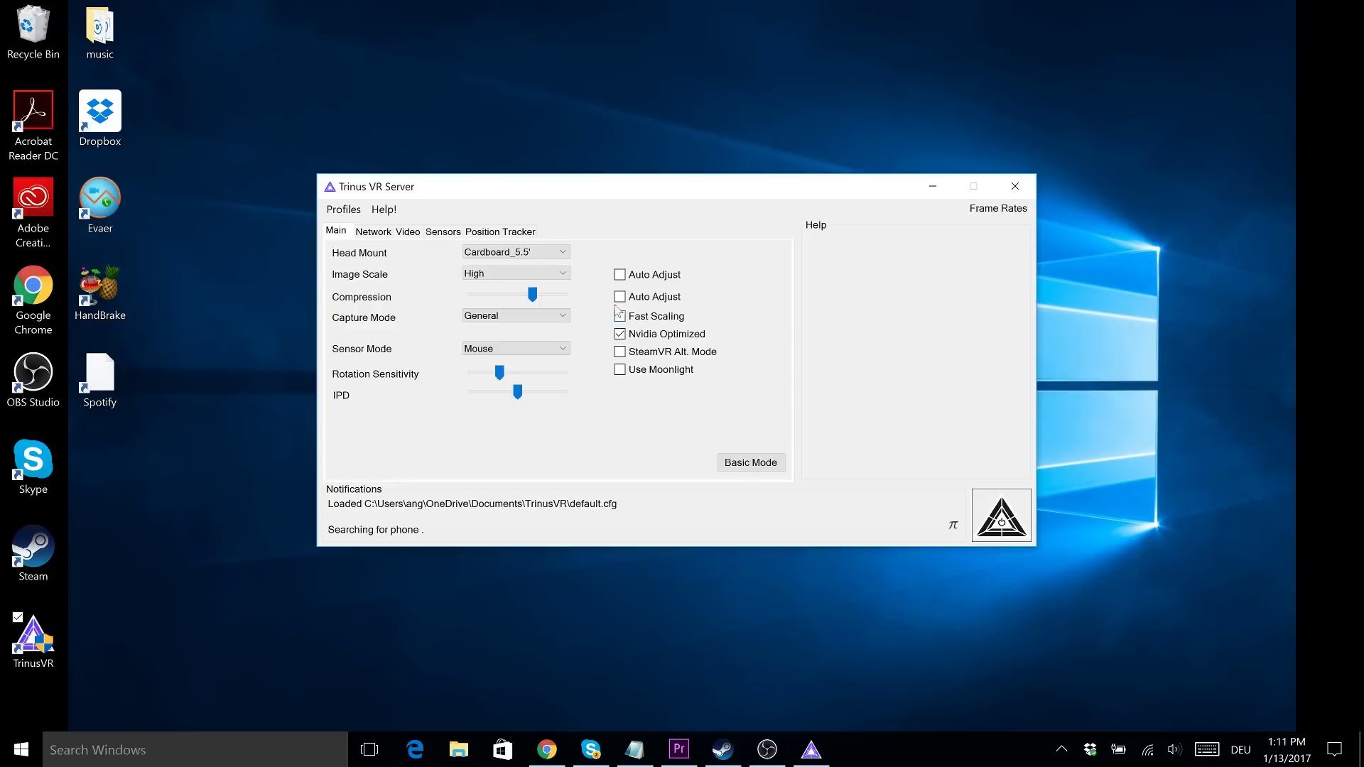
pyautogui.click(537, 252)
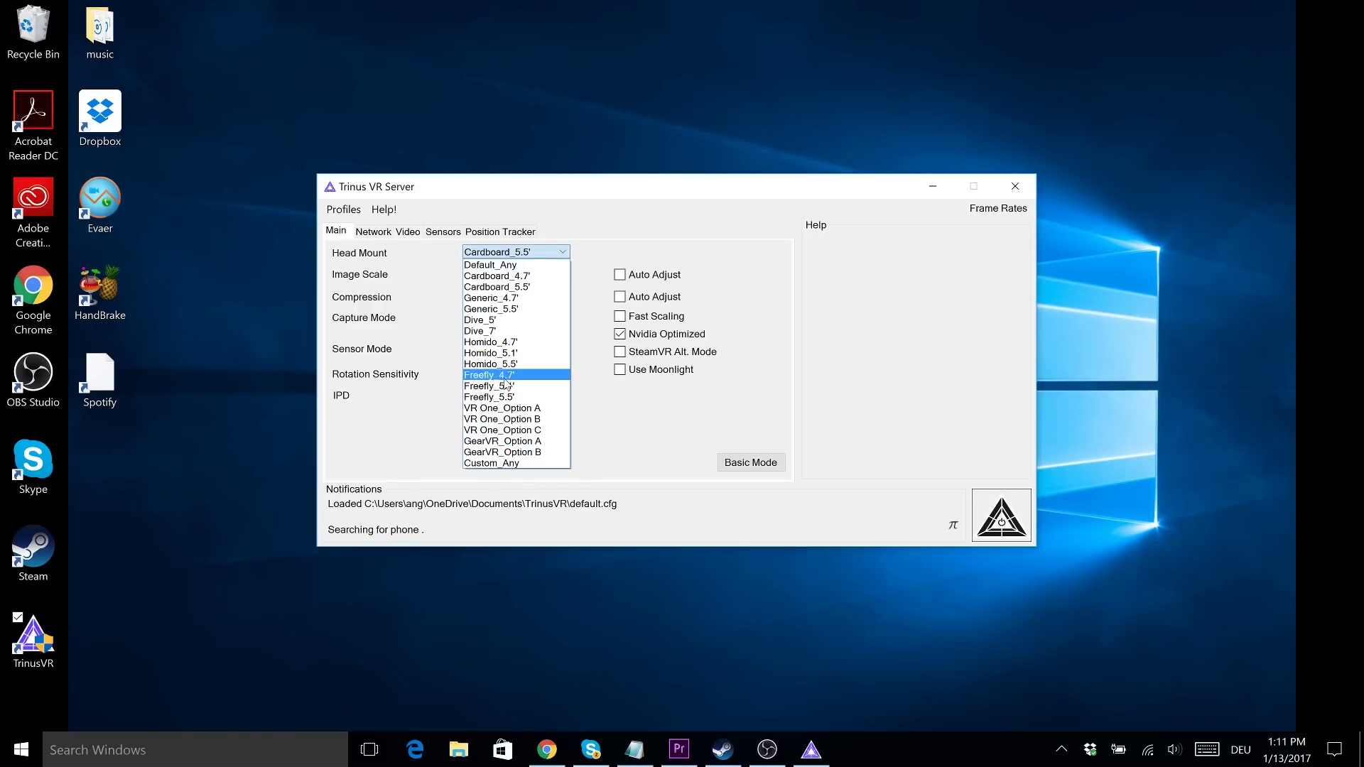
pyautogui.click(516, 287)
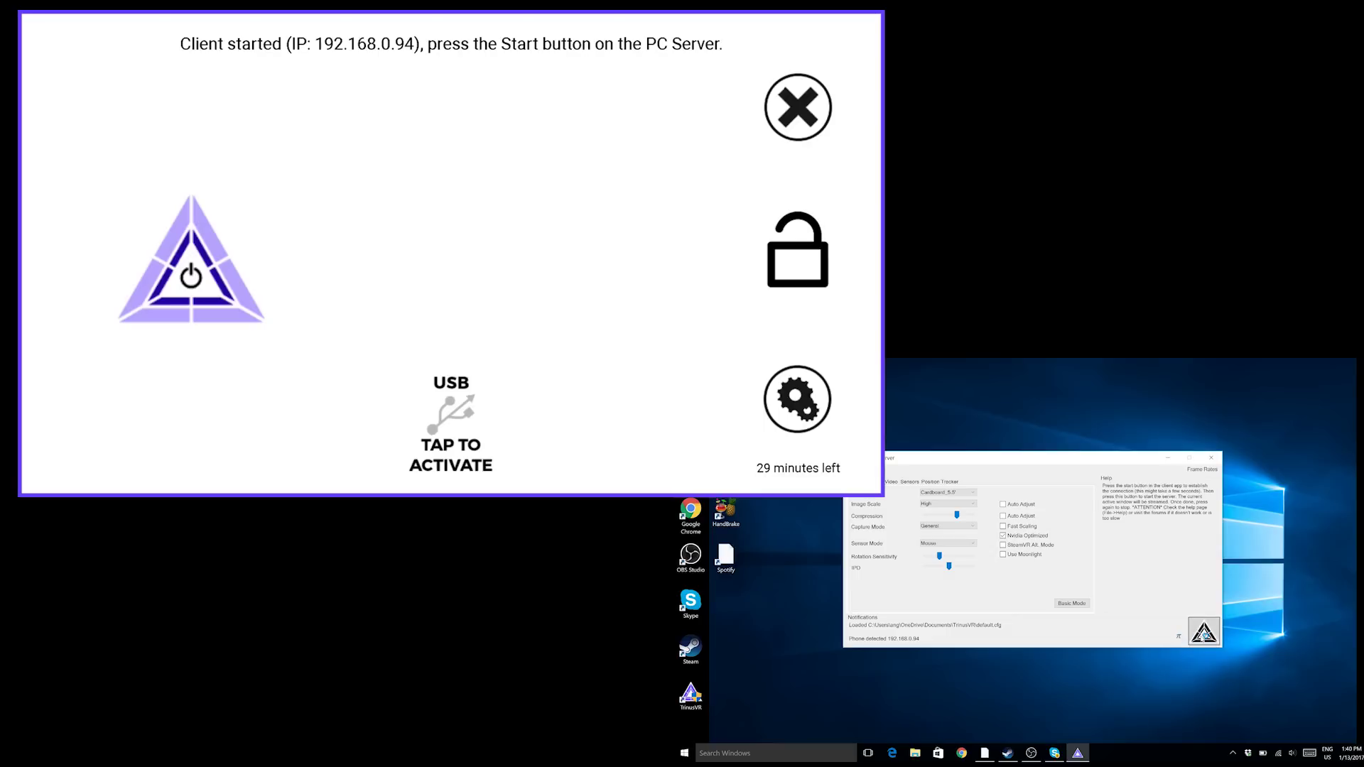
# Step: Start the Trinus VR client on the phone with its power button
pyautogui.click(1203, 631)
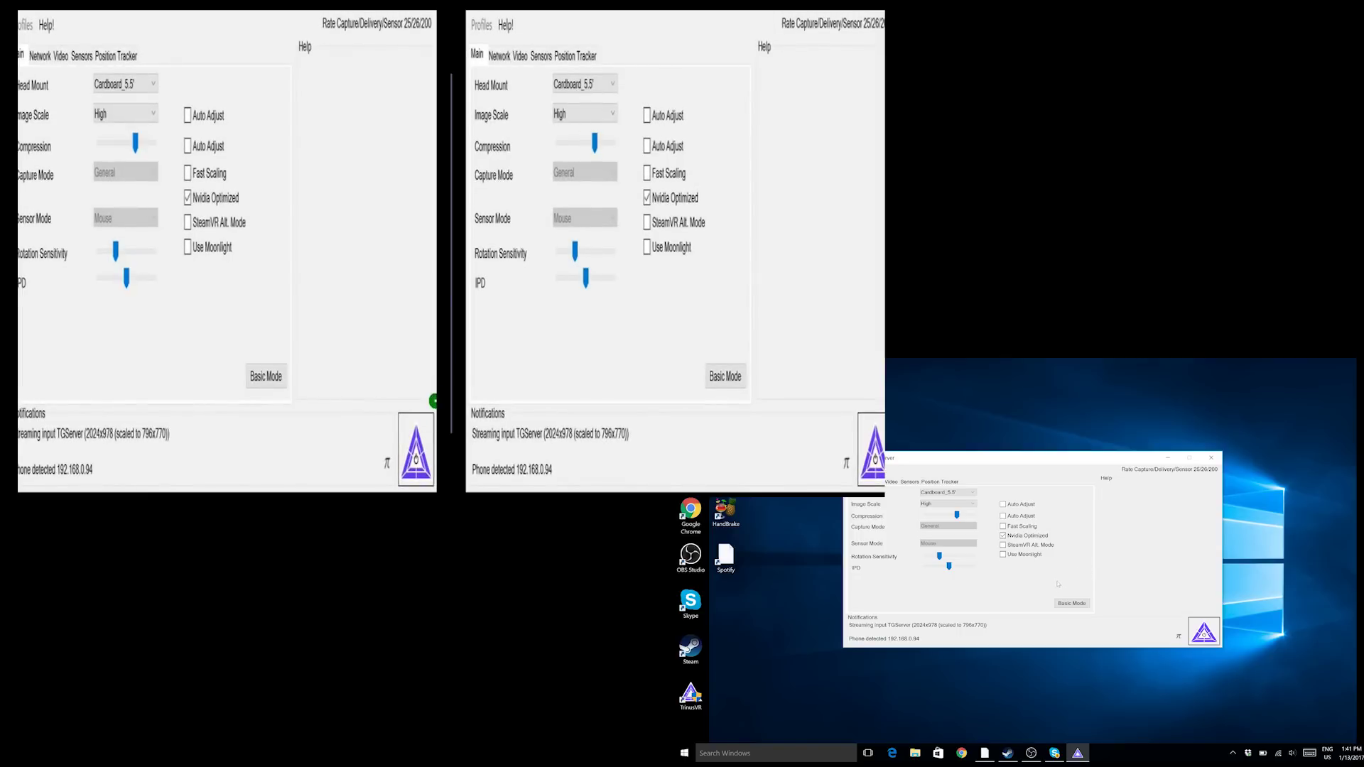
# Step: Bring up the Steam library on BioShock Infinite from the taskbar
pyautogui.click(1008, 753)
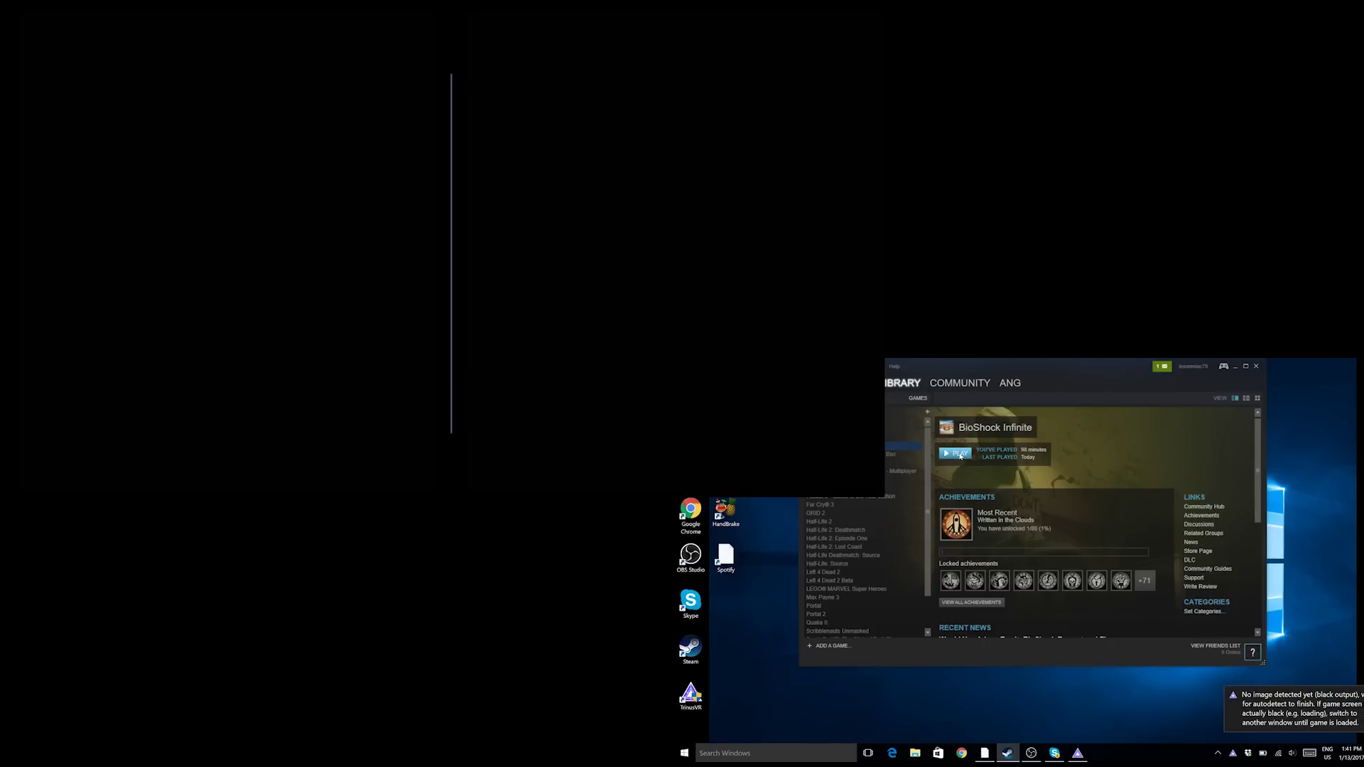
# Step: Launch BioShock Infinite from Steam, choosing the normal game rather than the benchmark
pyautogui.click(959, 454)
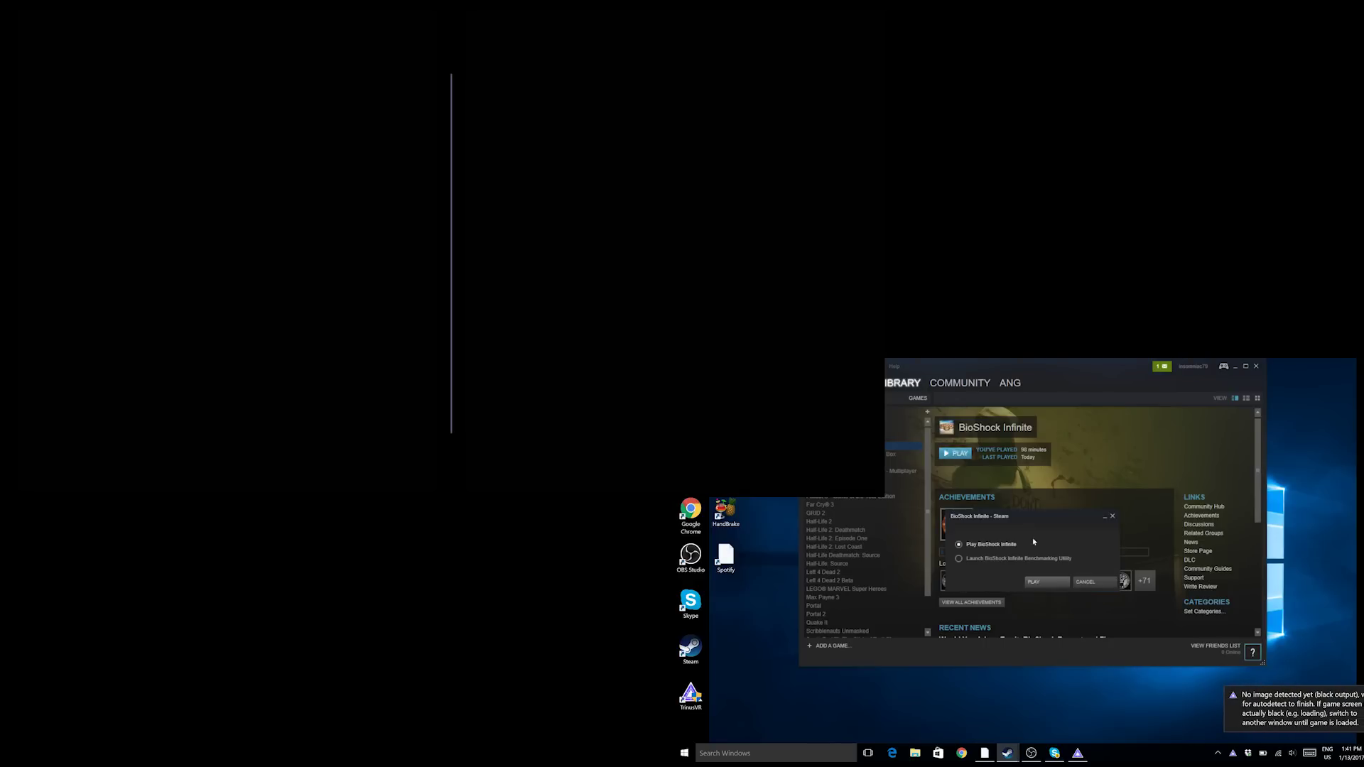
pyautogui.click(1034, 583)
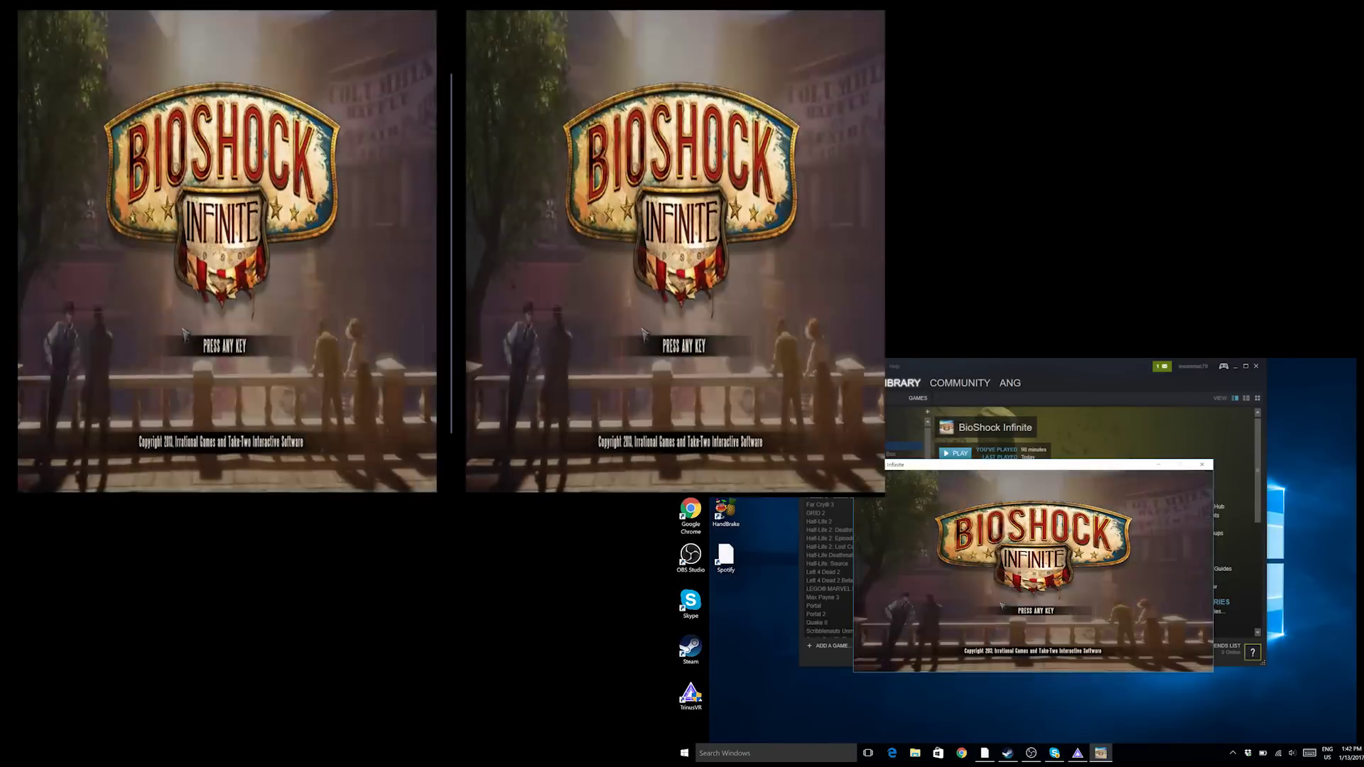
# Step: Pass the title screen, then pick Main Game and Continue from the last save
pyautogui.press('Return')
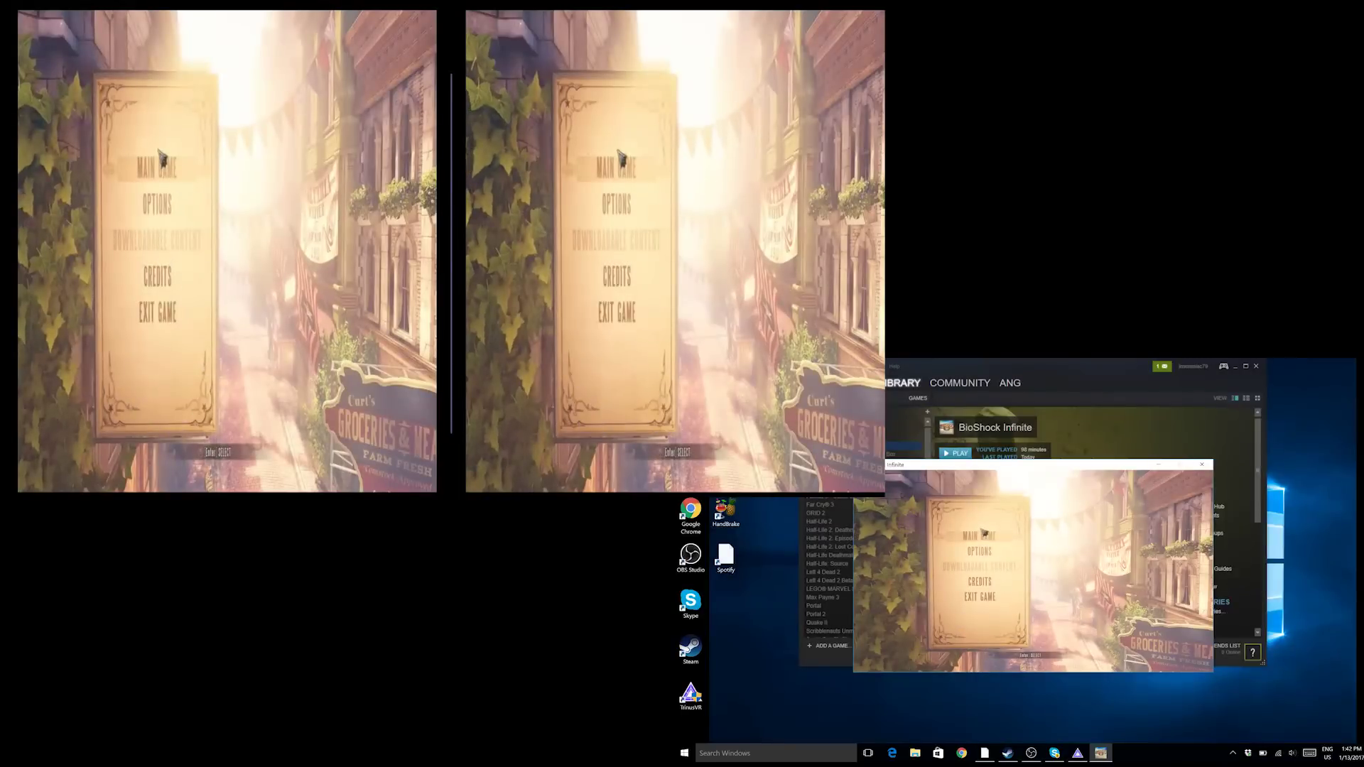
pyautogui.click(159, 170)
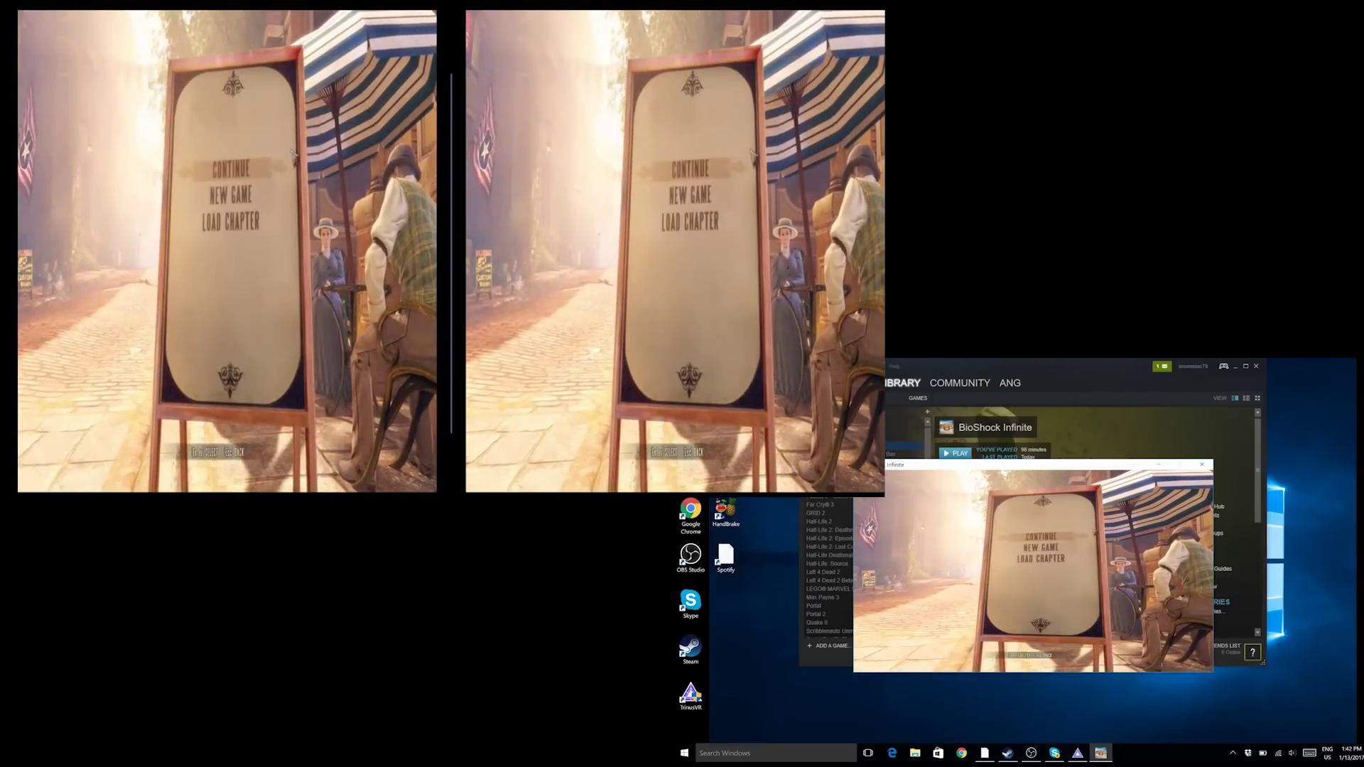
pyautogui.click(232, 173)
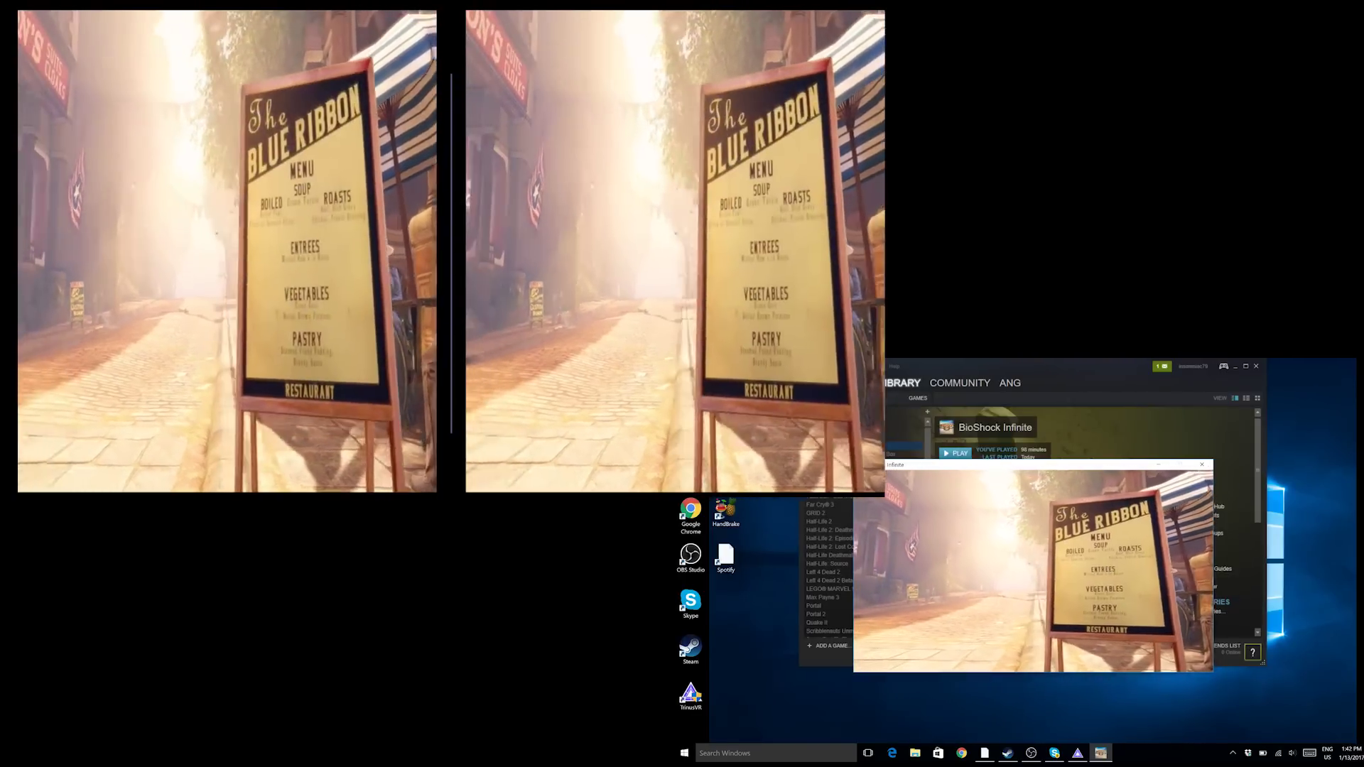